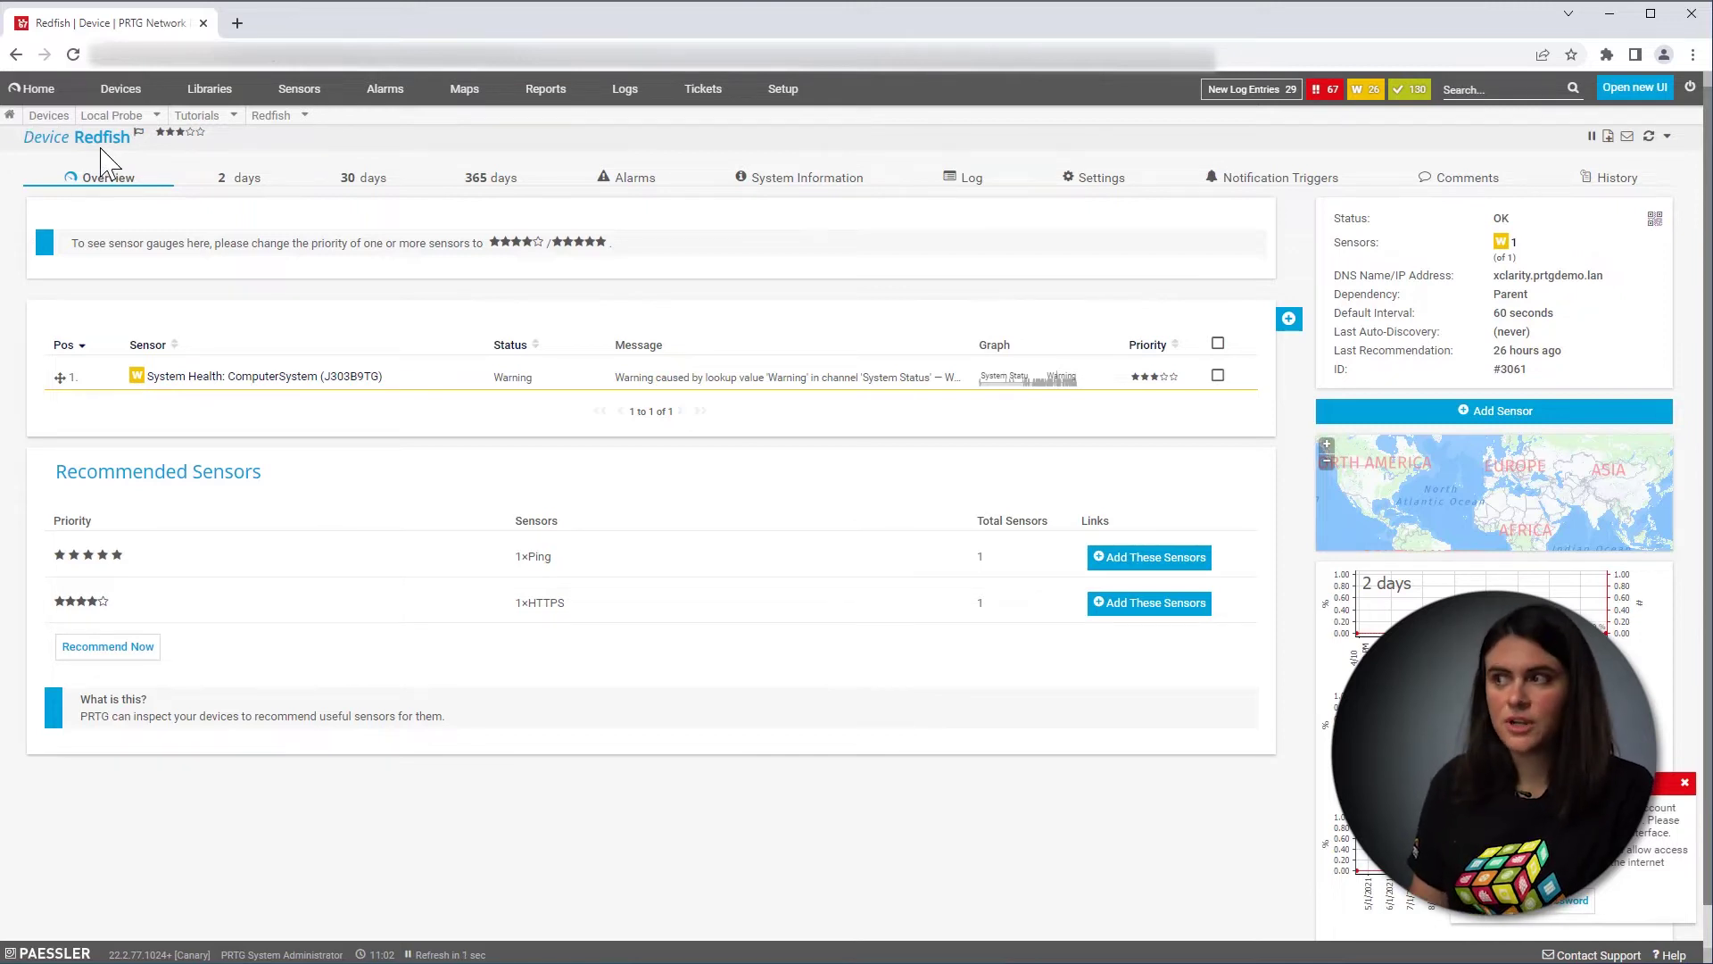
# Review the device's Redfish credentials, confirming they are set directly using HTTPS on port 443
pyautogui.click(1097, 180)
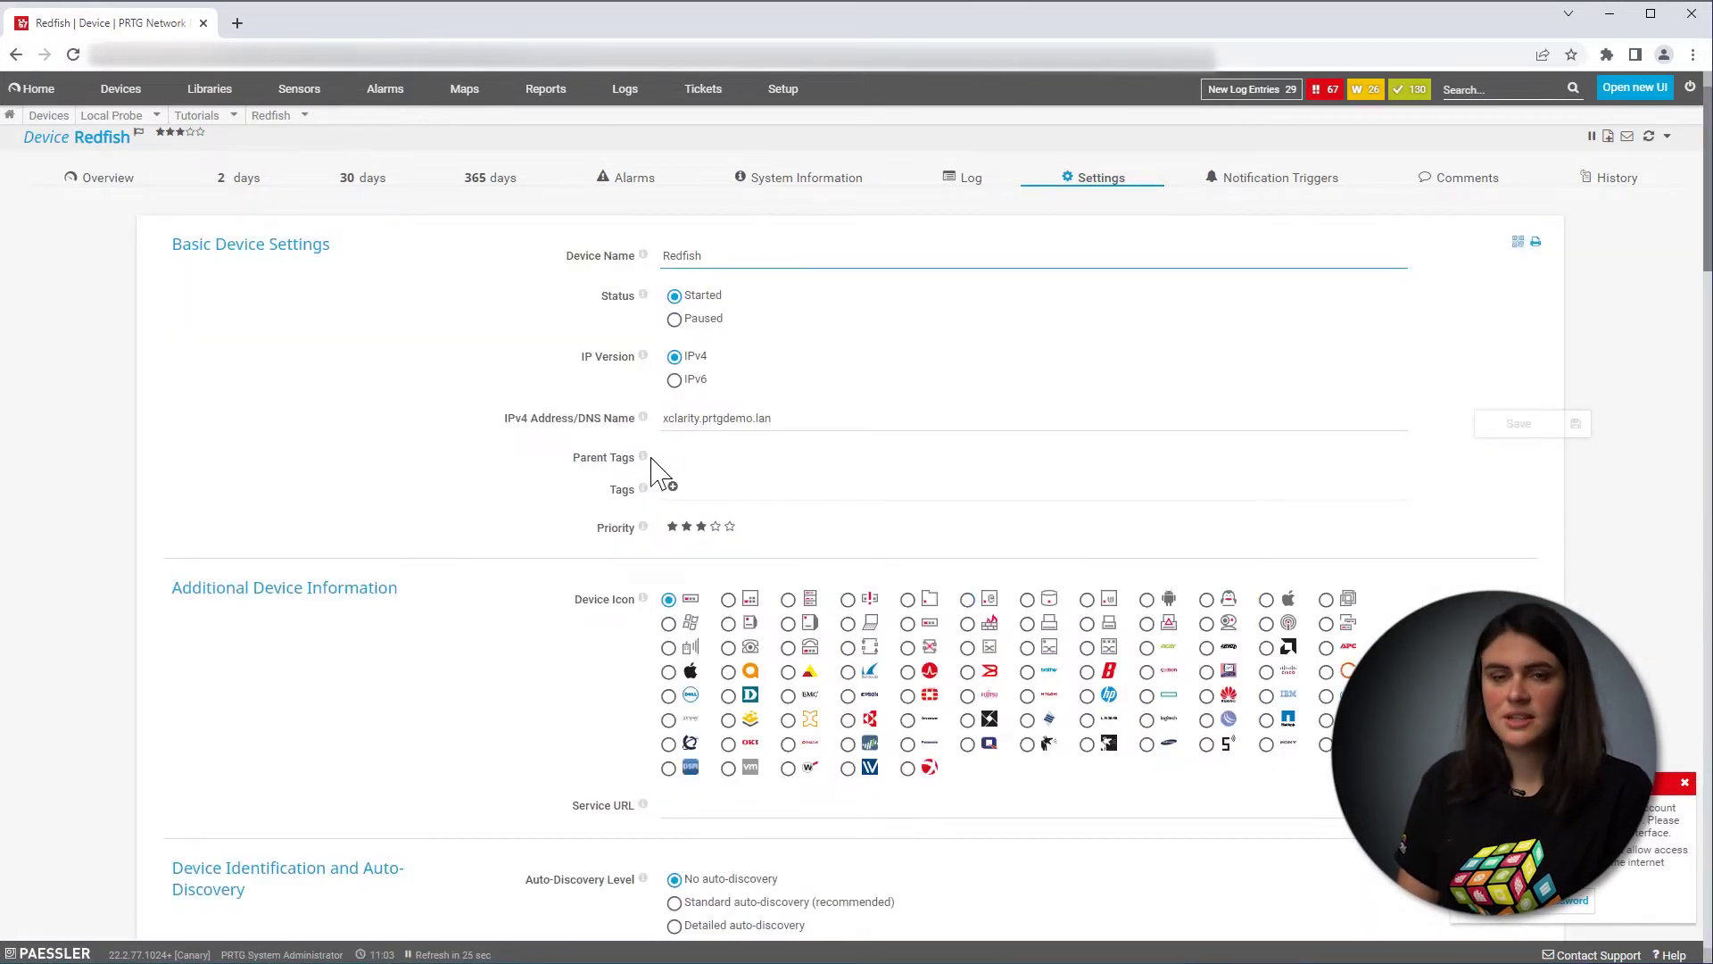
pyautogui.scroll(-5, 683, 647)
pyautogui.scroll(-3, 672, 666)
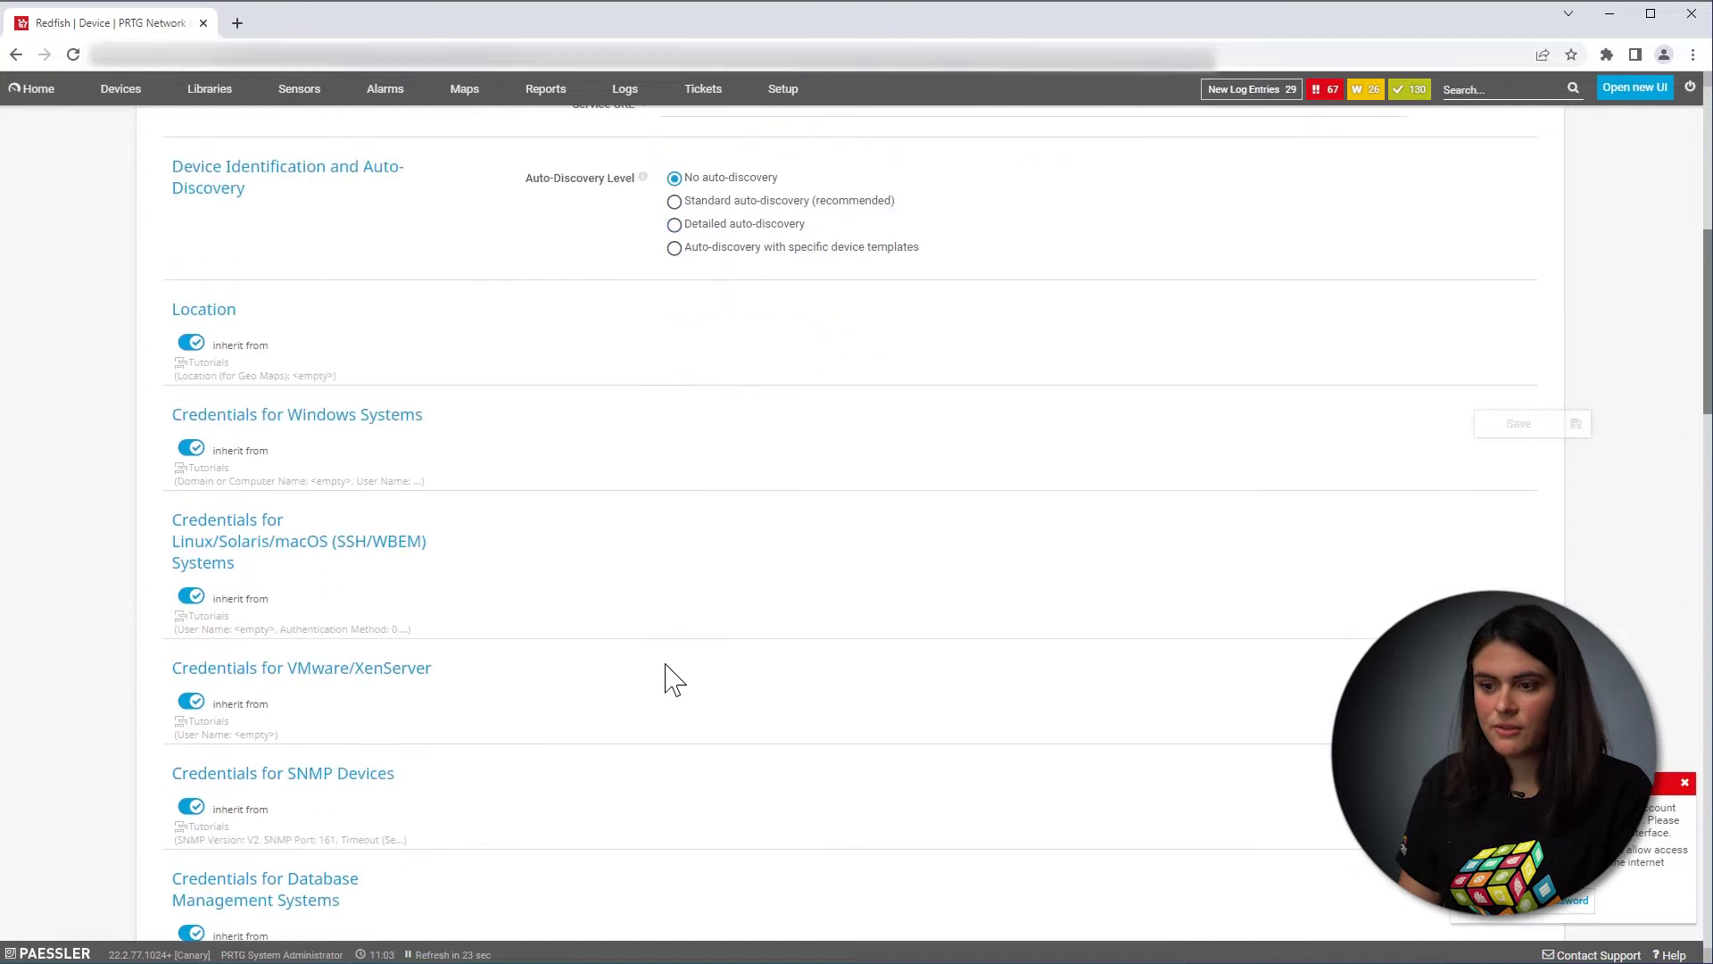
pyautogui.scroll(-5, 666, 678)
pyautogui.scroll(-3, 650, 708)
pyautogui.scroll(-1, 566, 742)
pyautogui.scroll(-1, 500, 848)
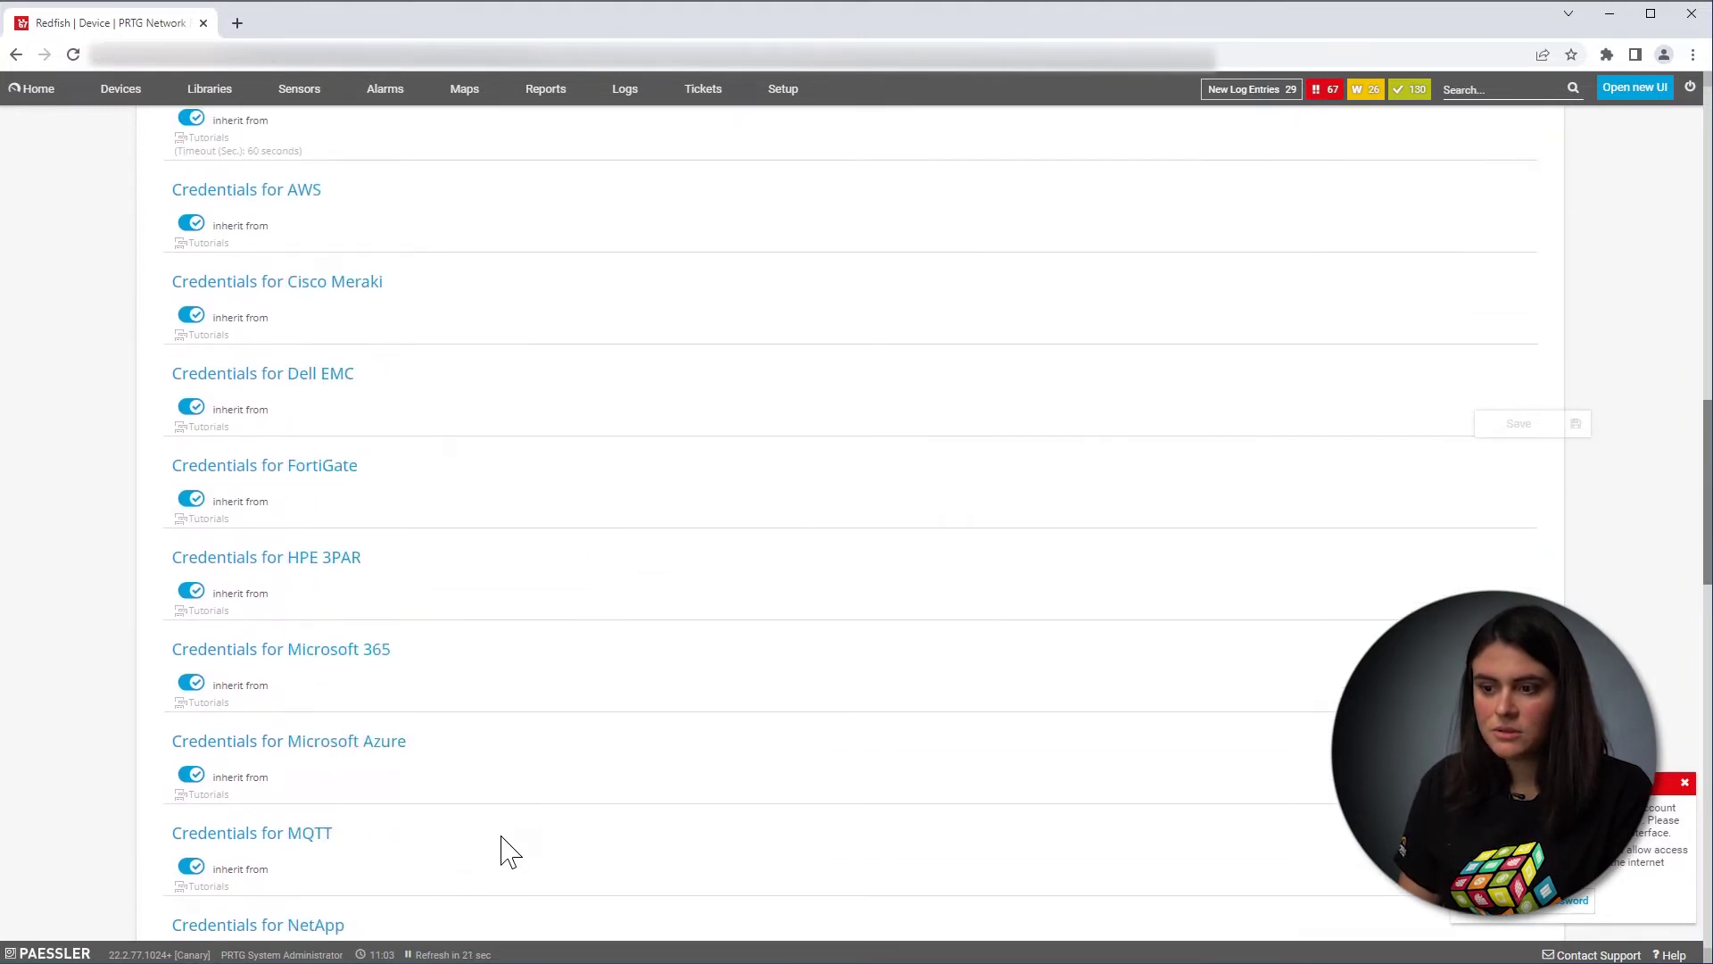
pyautogui.scroll(-2, 486, 849)
pyautogui.scroll(-3, 477, 852)
pyautogui.scroll(-2, 478, 852)
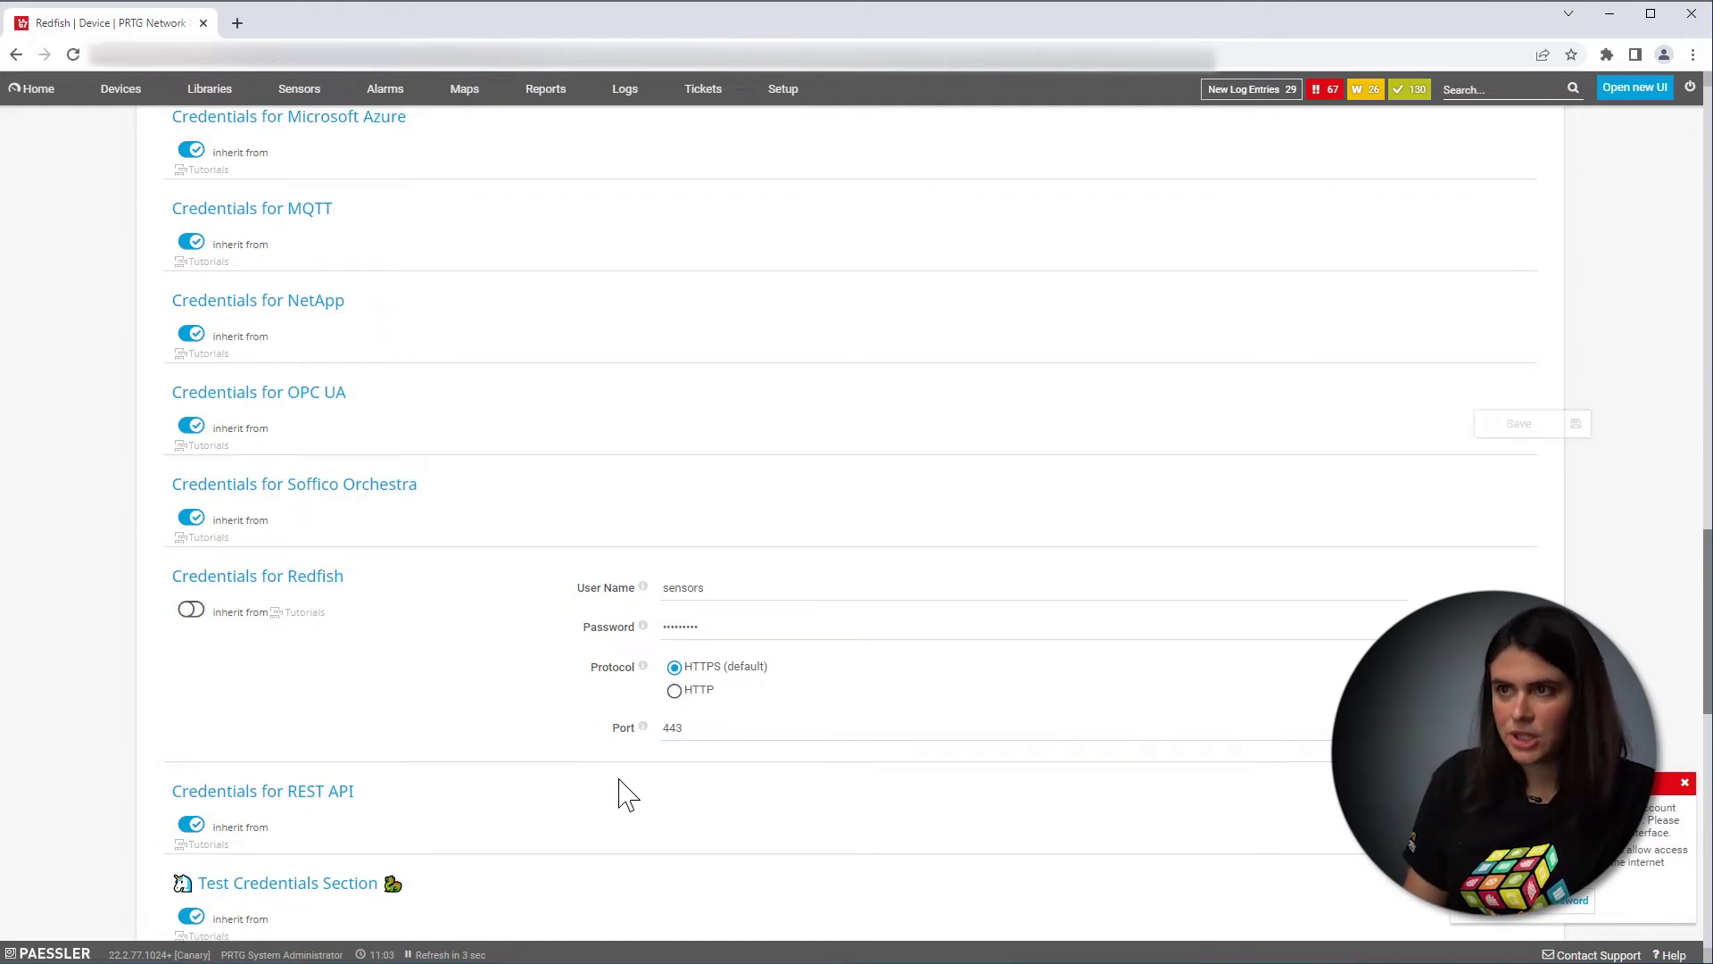
pyautogui.scroll(2, 620, 754)
pyautogui.scroll(1, 689, 709)
pyautogui.scroll(5, 696, 705)
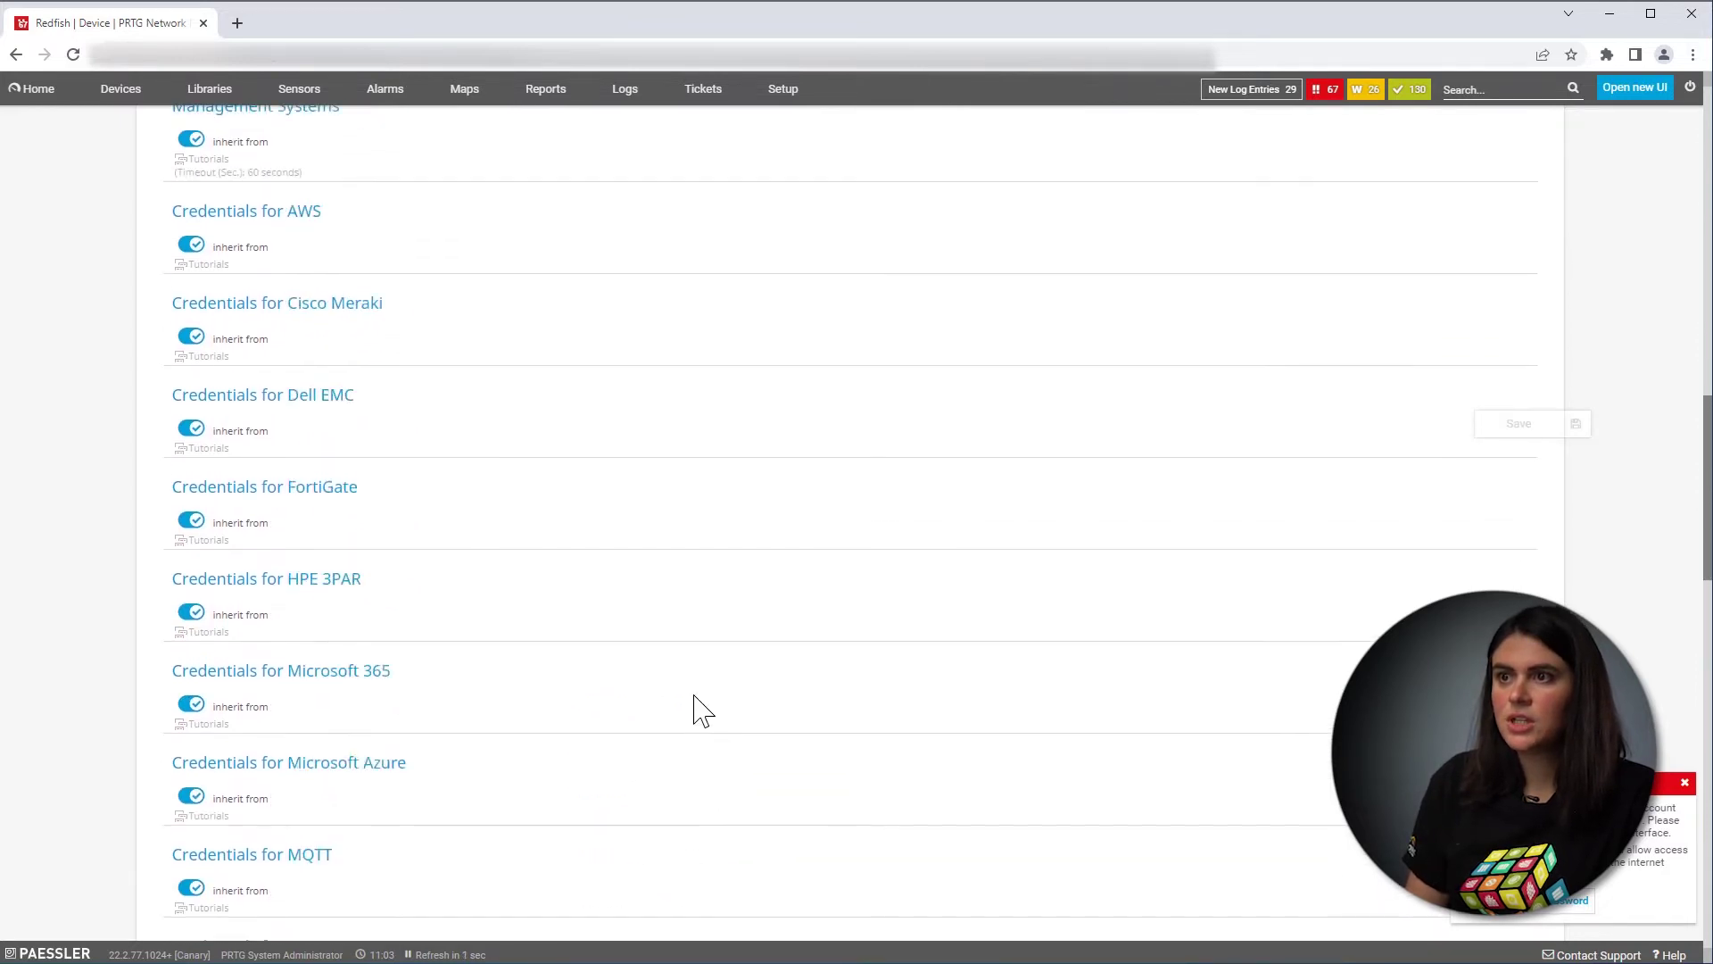
pyautogui.scroll(6, 698, 700)
pyautogui.scroll(4, 707, 711)
pyautogui.scroll(6, 707, 707)
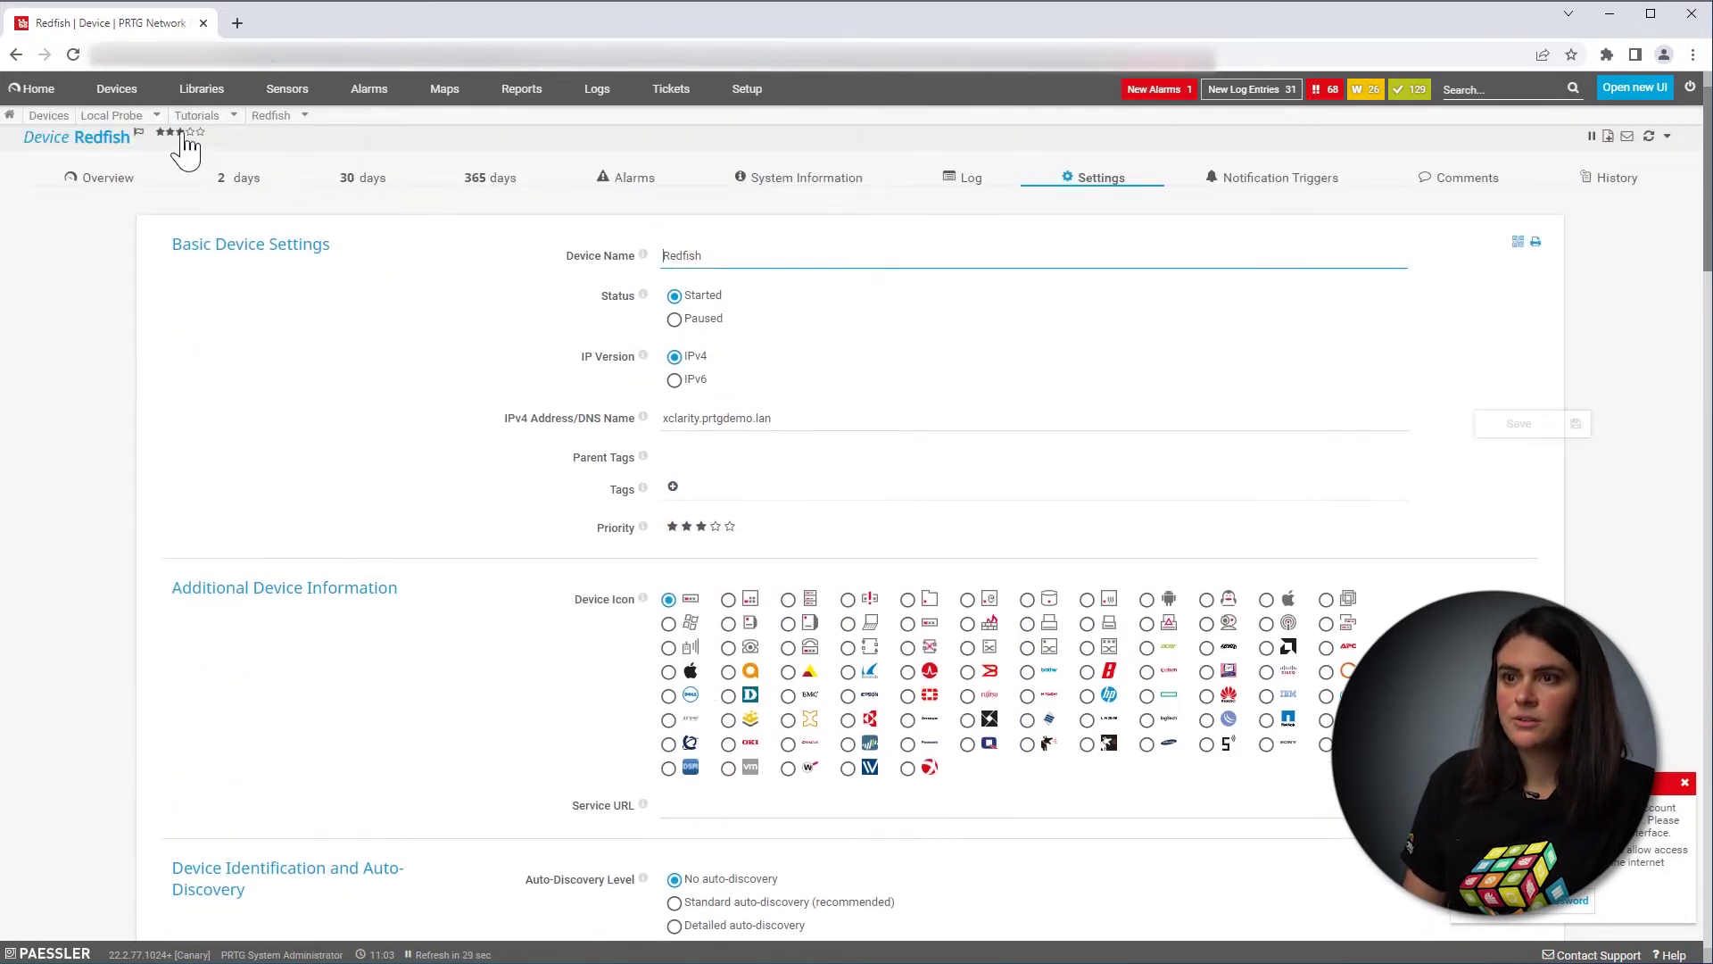
# Add a Redfish System Health sensor to the device, keeping ComputerSystem selected
pyautogui.click(112, 181)
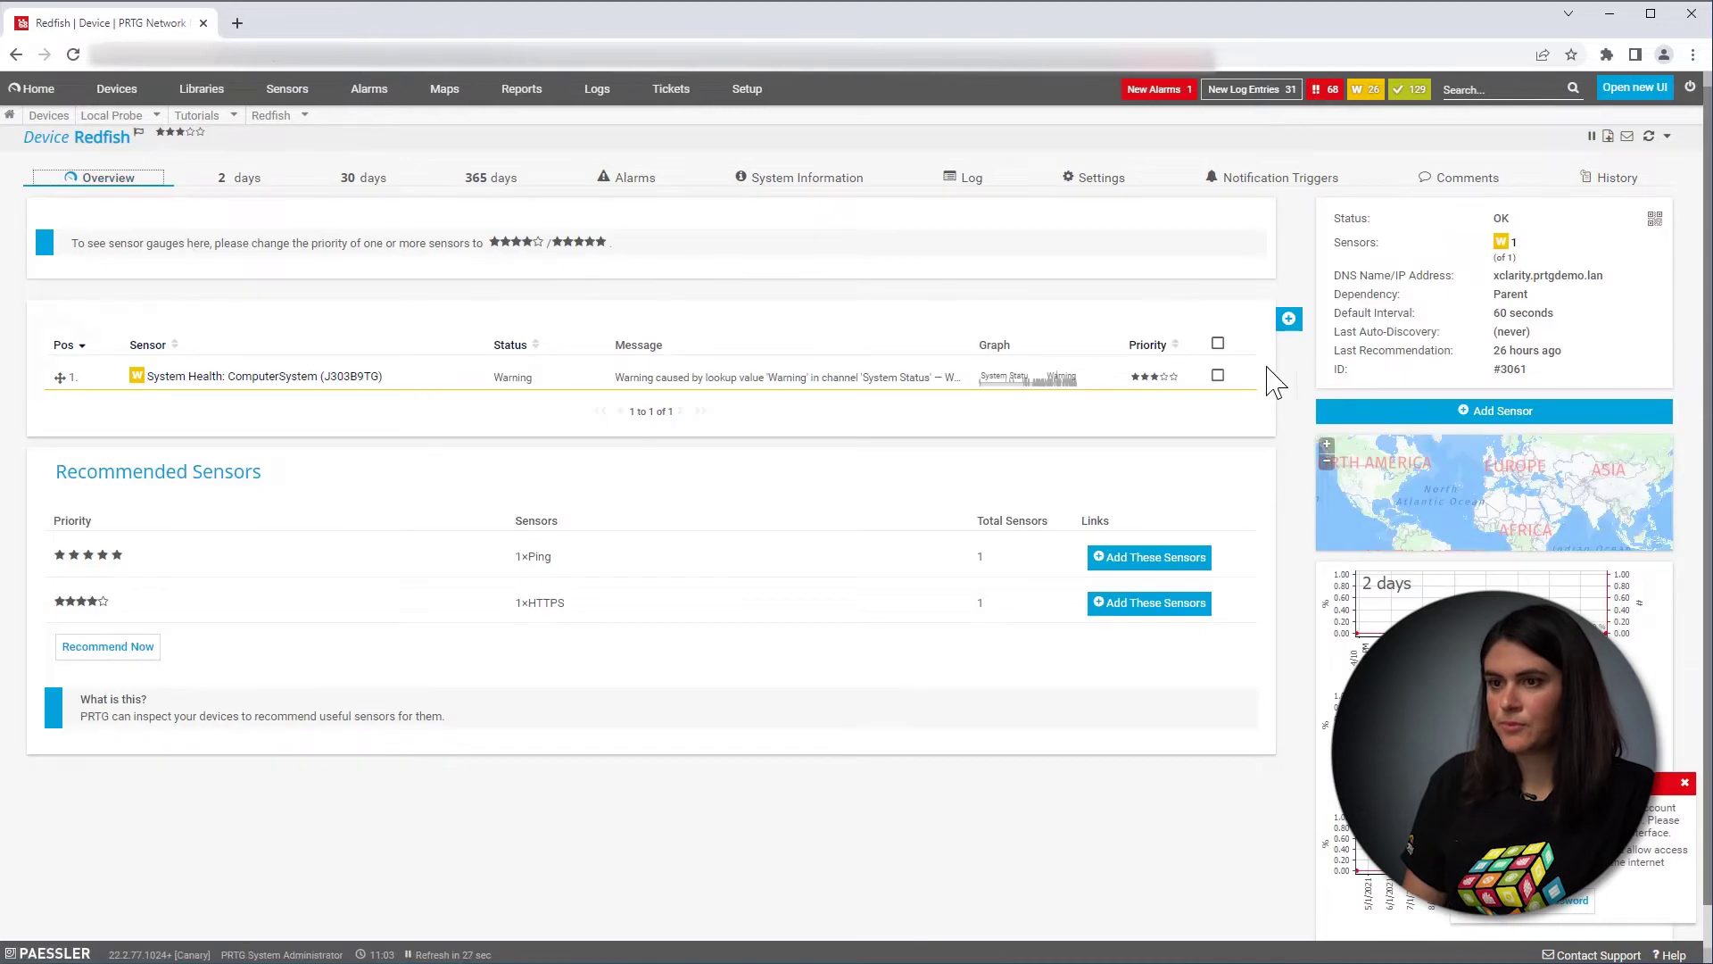
pyautogui.click(1252, 326)
pyautogui.write('Redf')
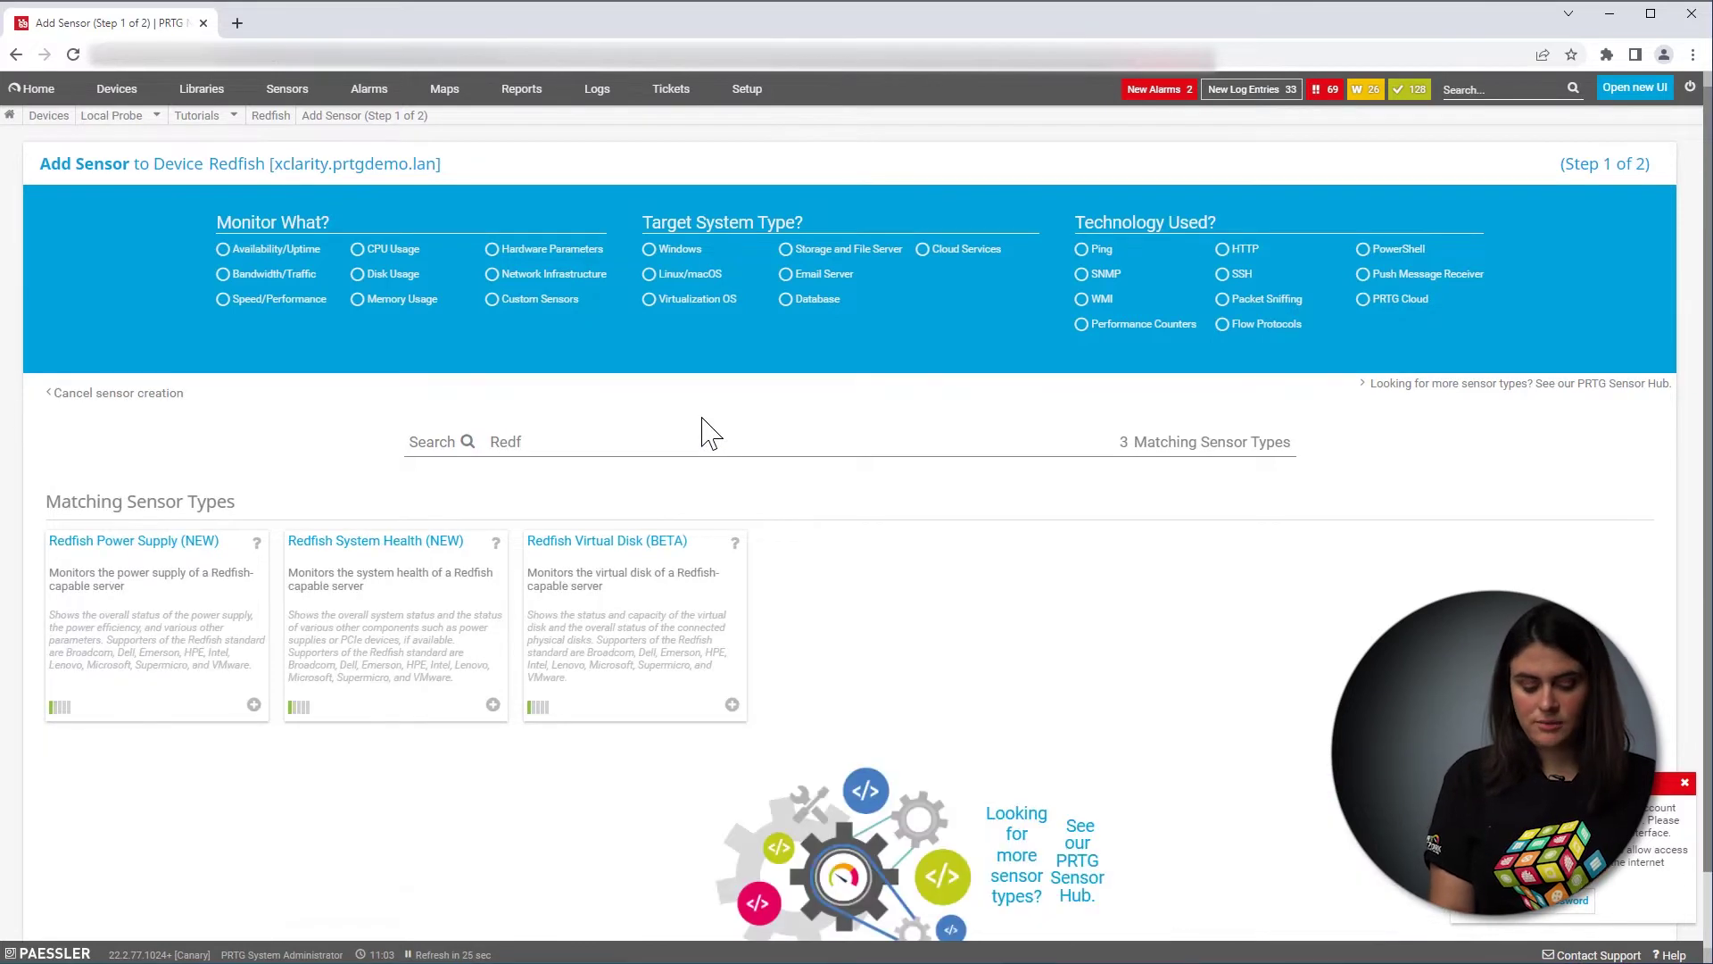
pyautogui.click(403, 579)
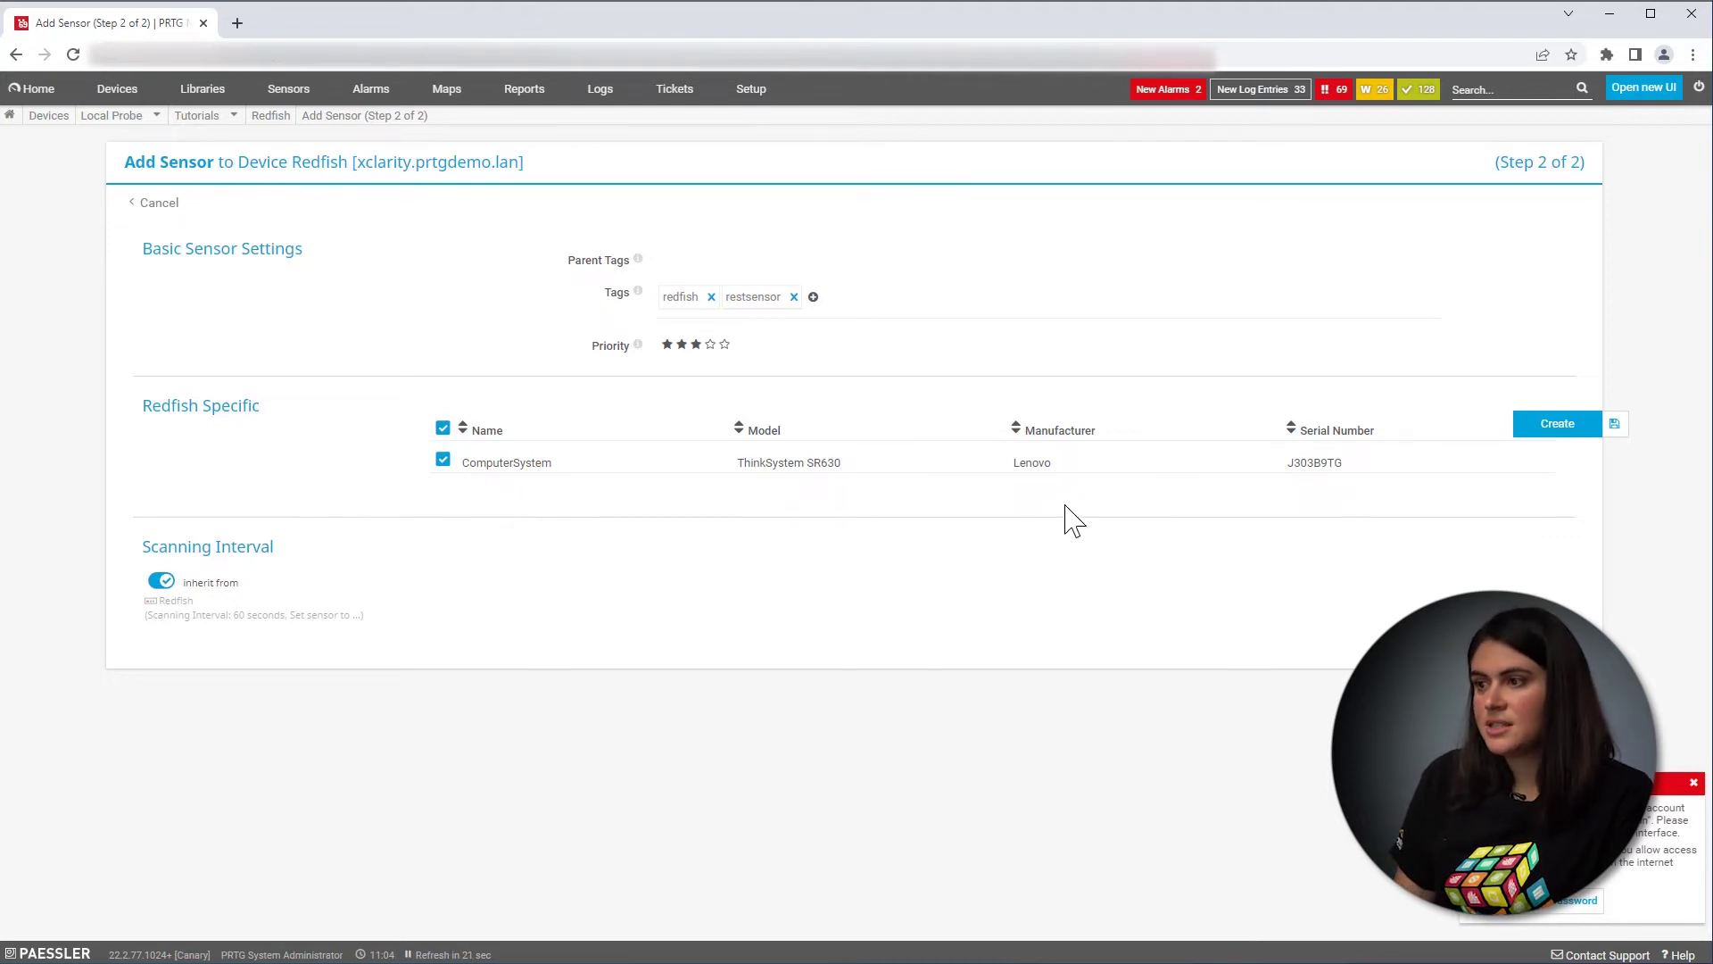
pyautogui.click(1570, 437)
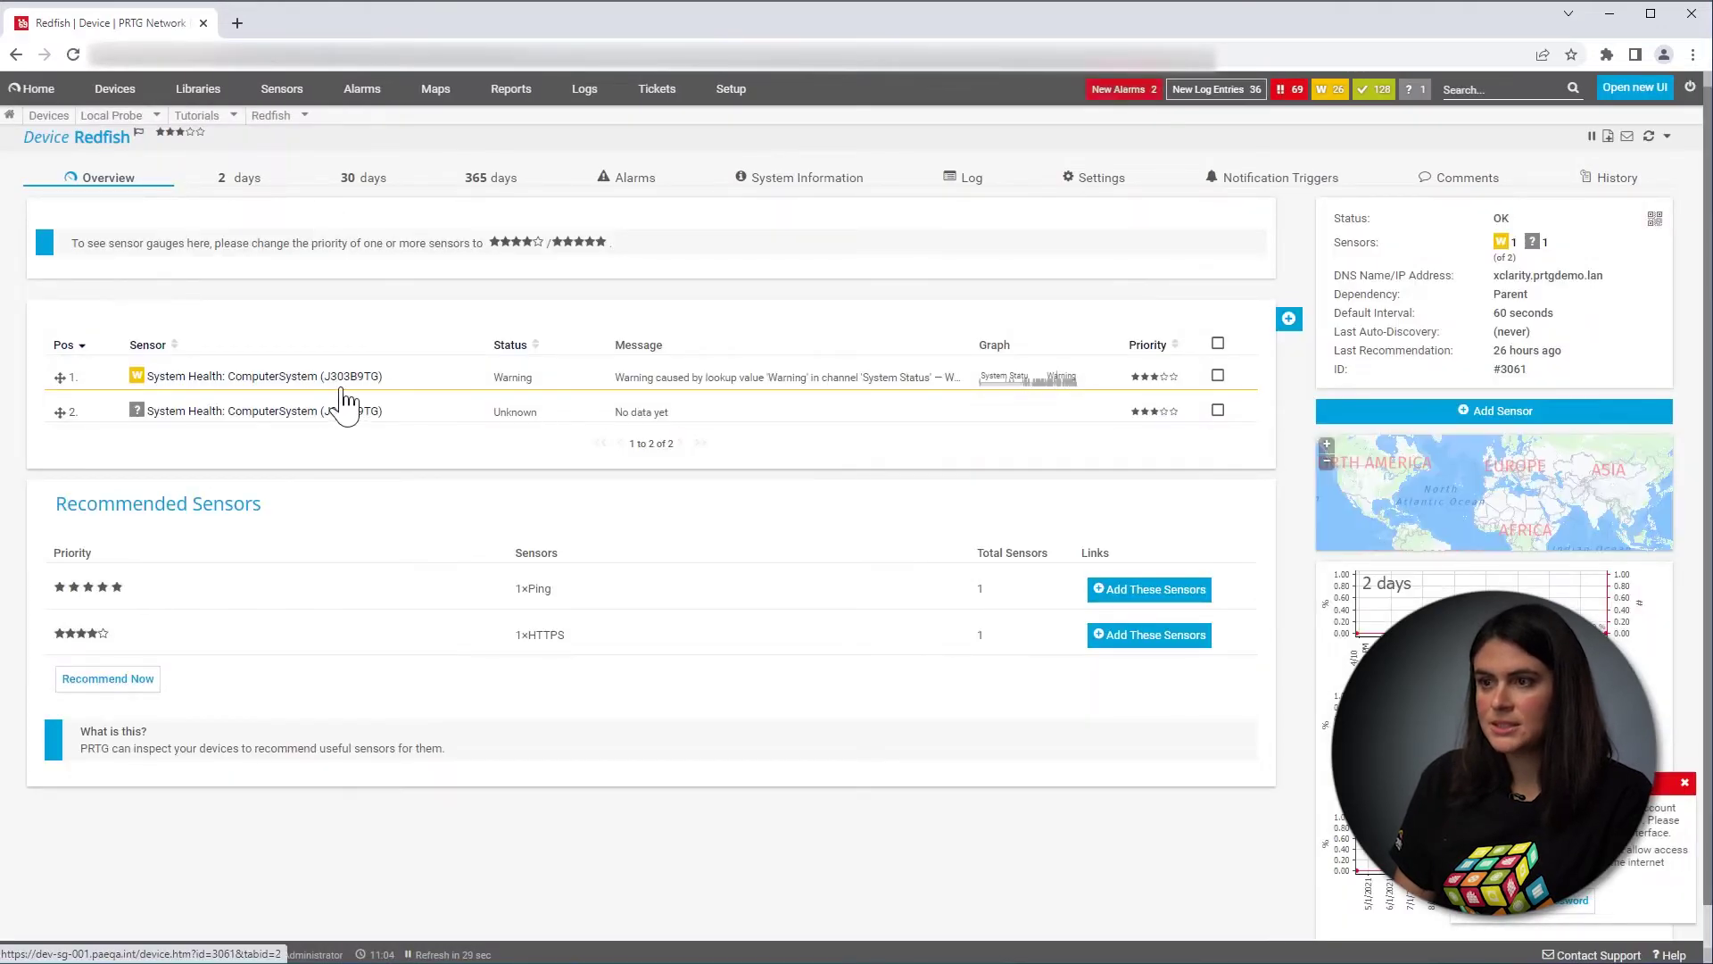
# Open the new System Health: ComputerSystem sensor's overview showing the Chassis Status warning
pyautogui.click(268, 413)
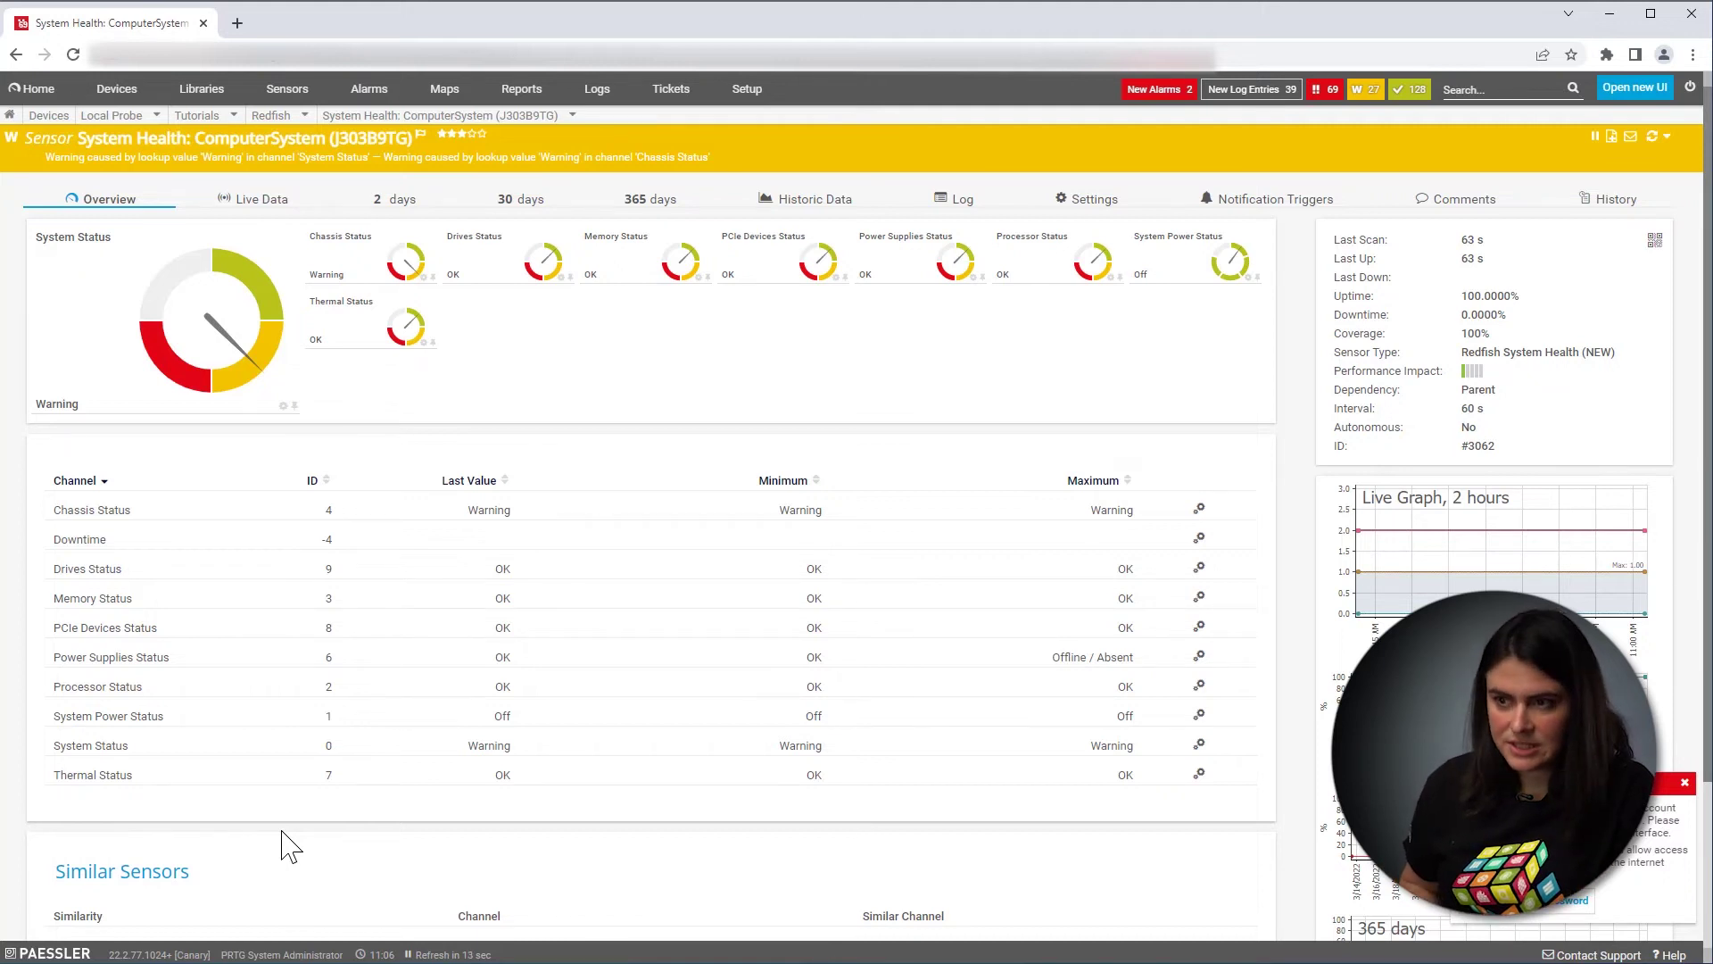
# Show the ComputerSystem sensor's settings with its Lenovo ThinkSystem SR630 Redfish details
pyautogui.click(1094, 213)
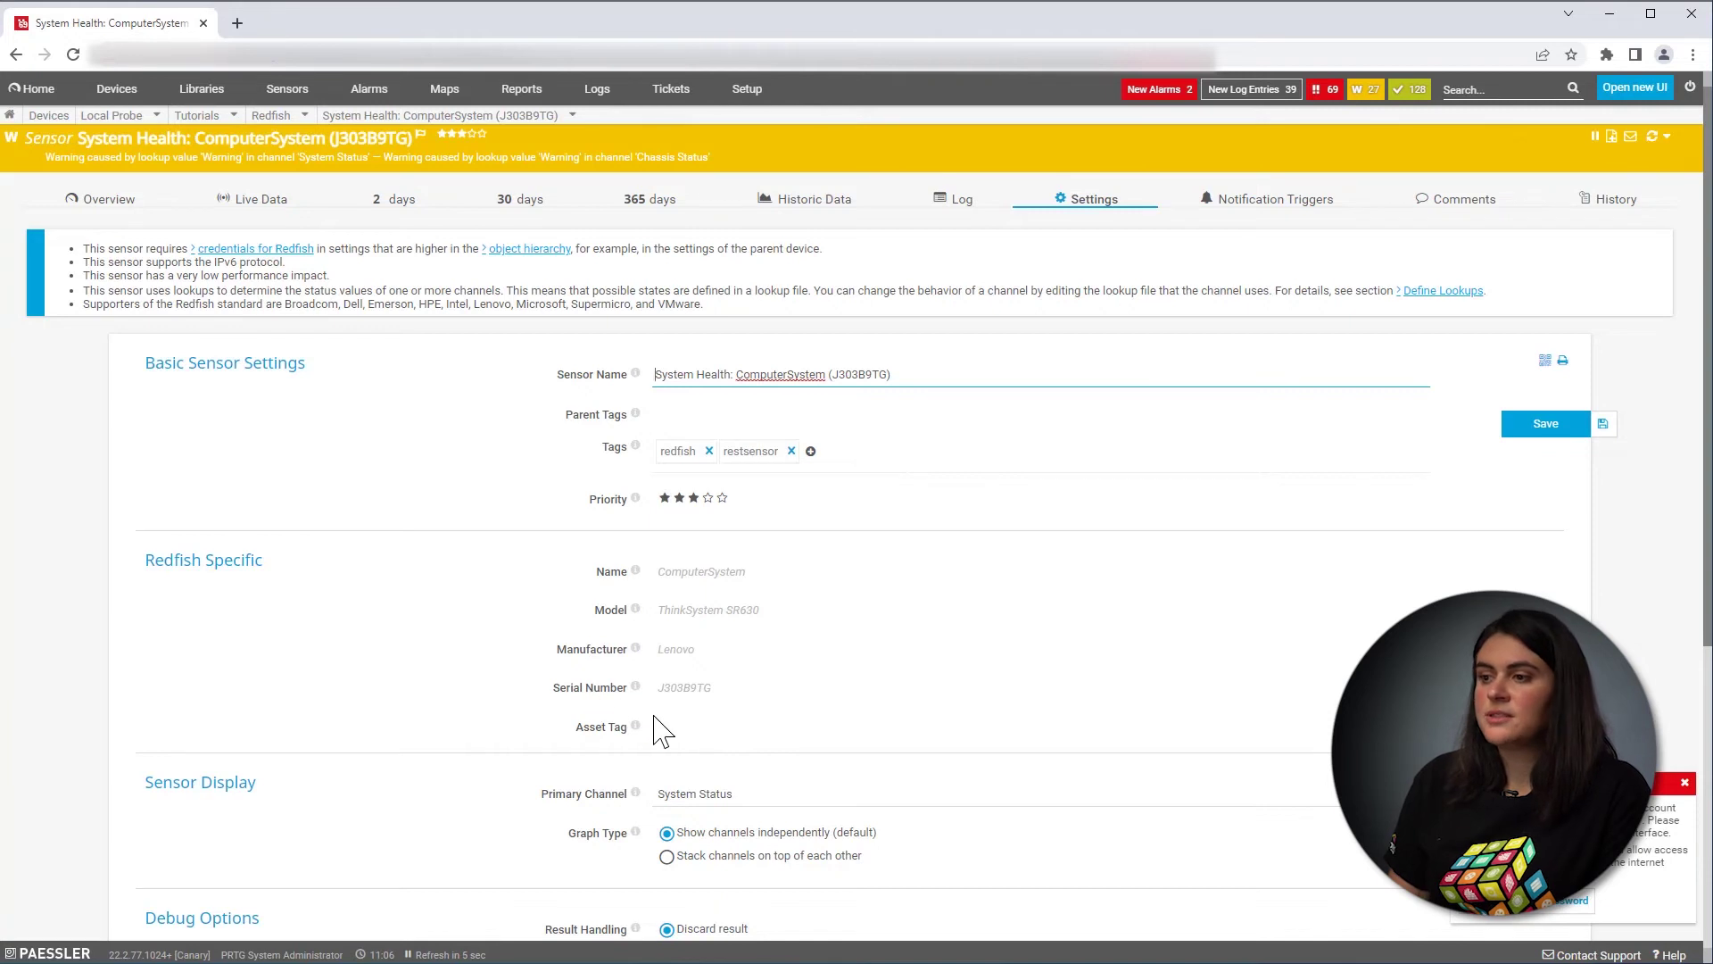
# Go back to the sensor overview and highlight the System Status and Chassis Status warning message
pyautogui.click(106, 211)
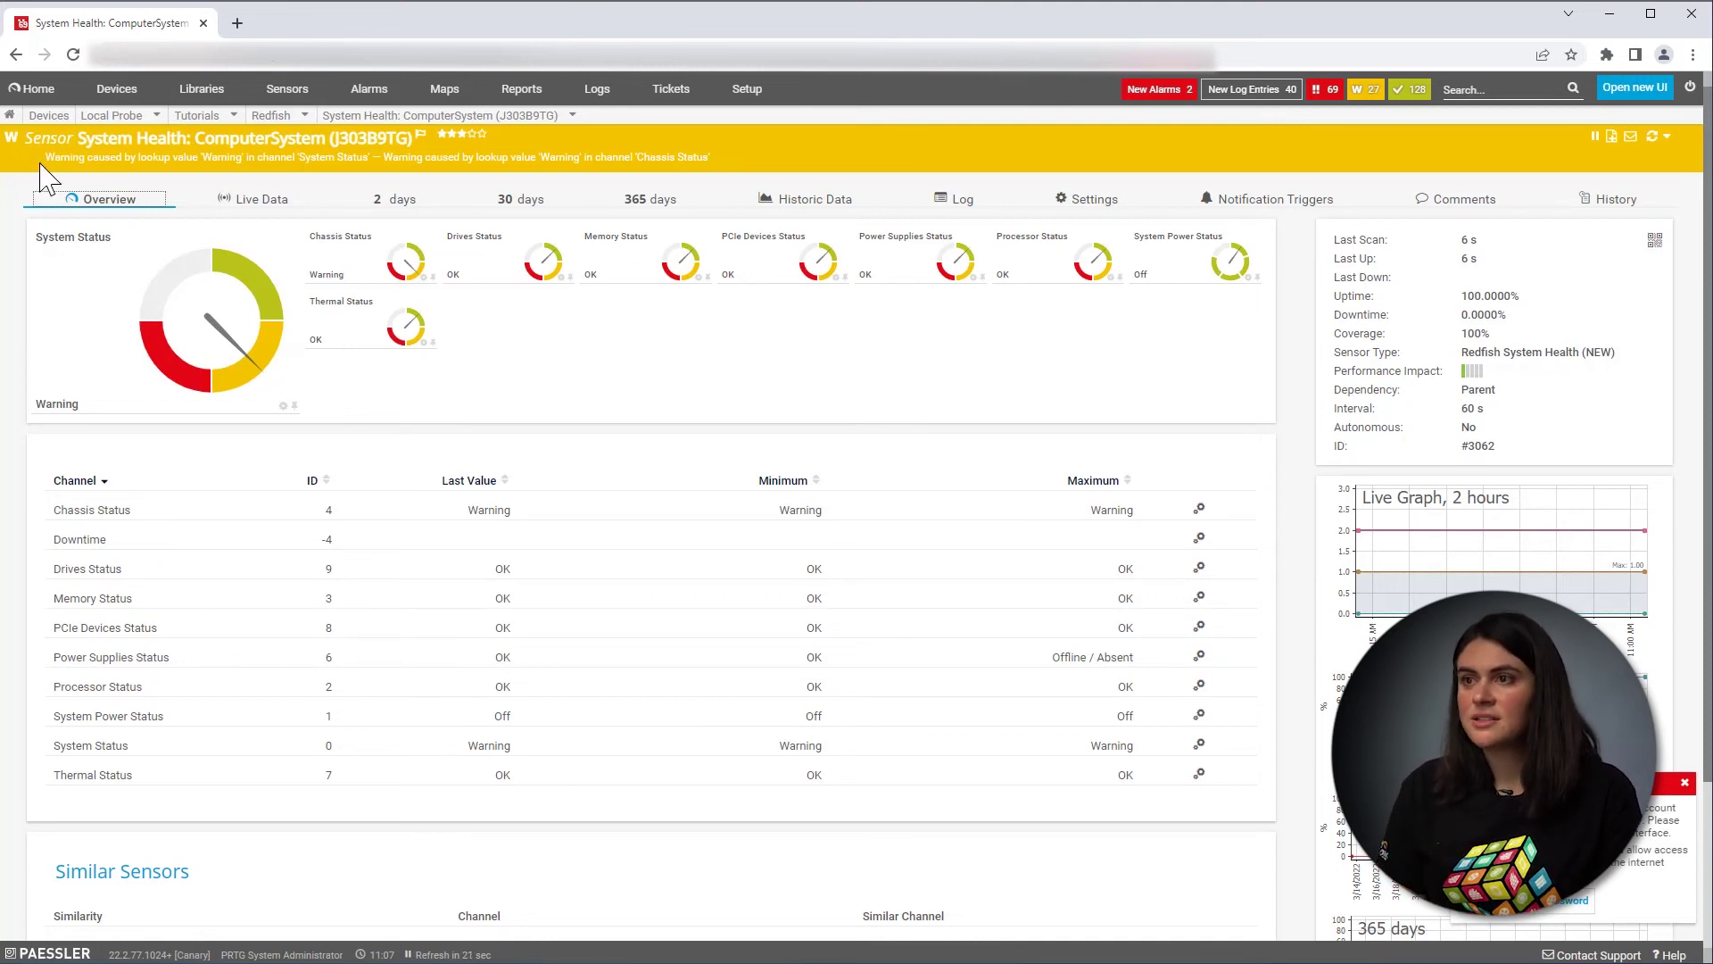
pyautogui.moveTo(40, 168); pyautogui.dragTo(733, 172)
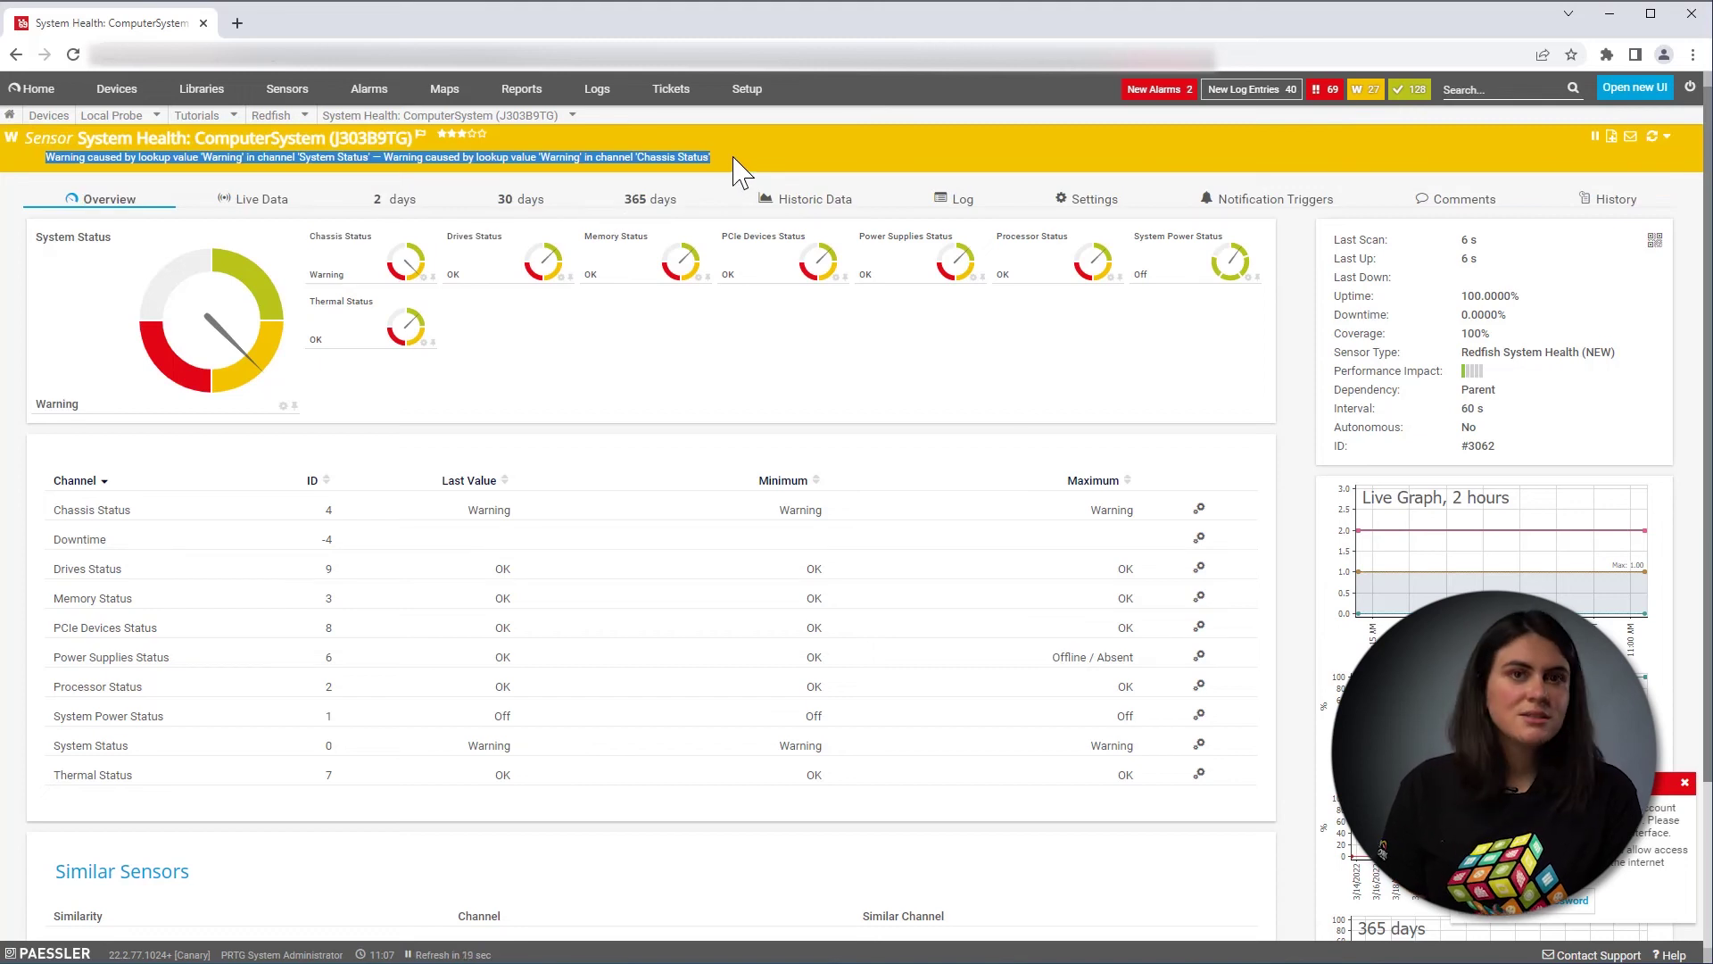
pyautogui.click(733, 159)
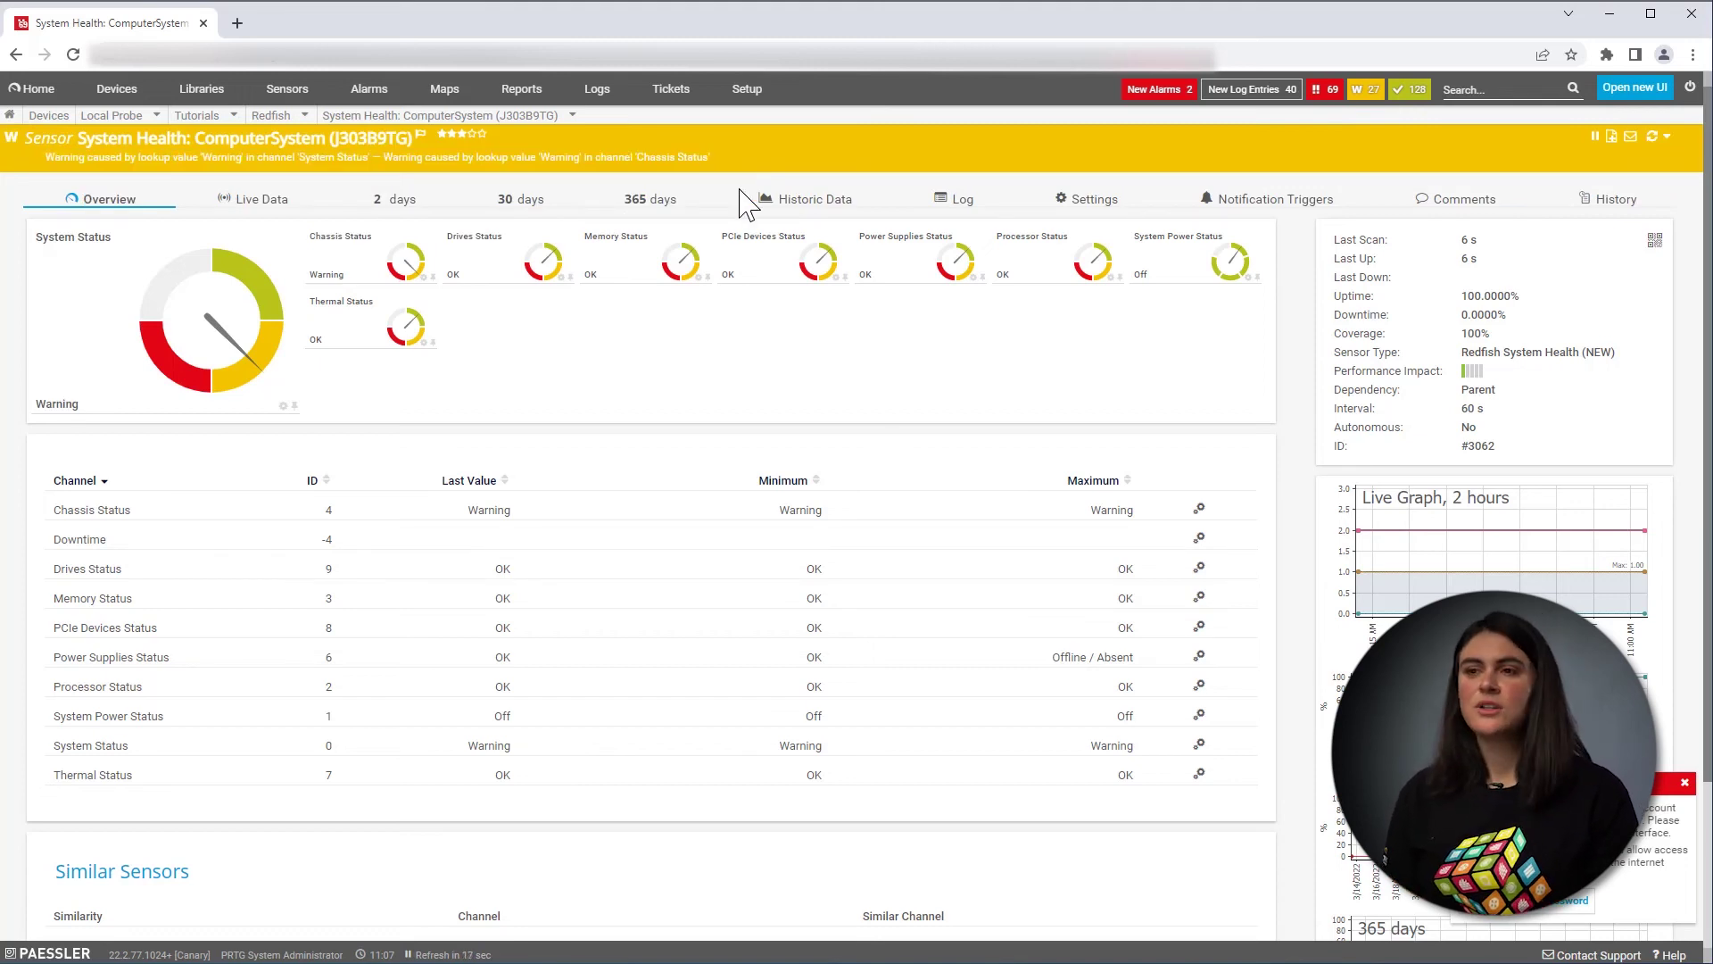